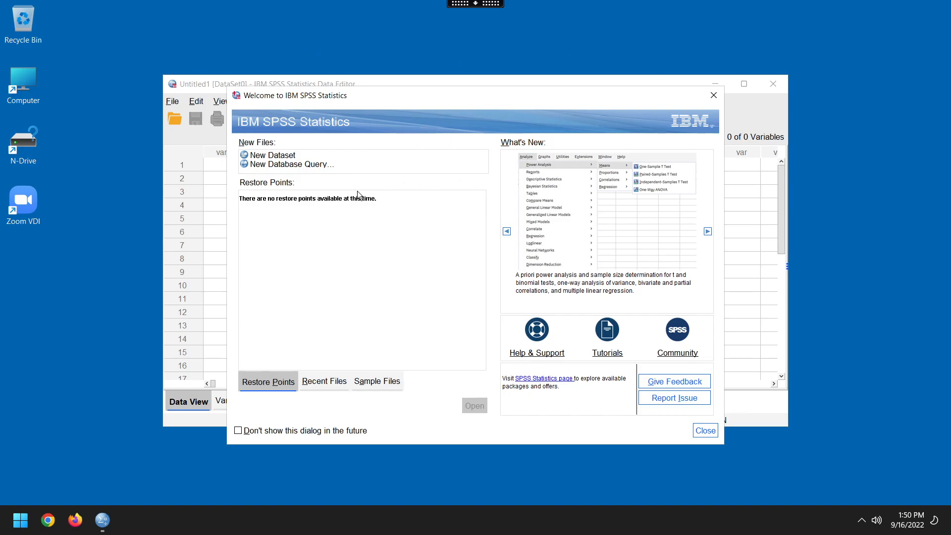
Dismiss the welcome dialog and reposition and enlarge the Data Editor window
drag(300, 99, 304, 124)
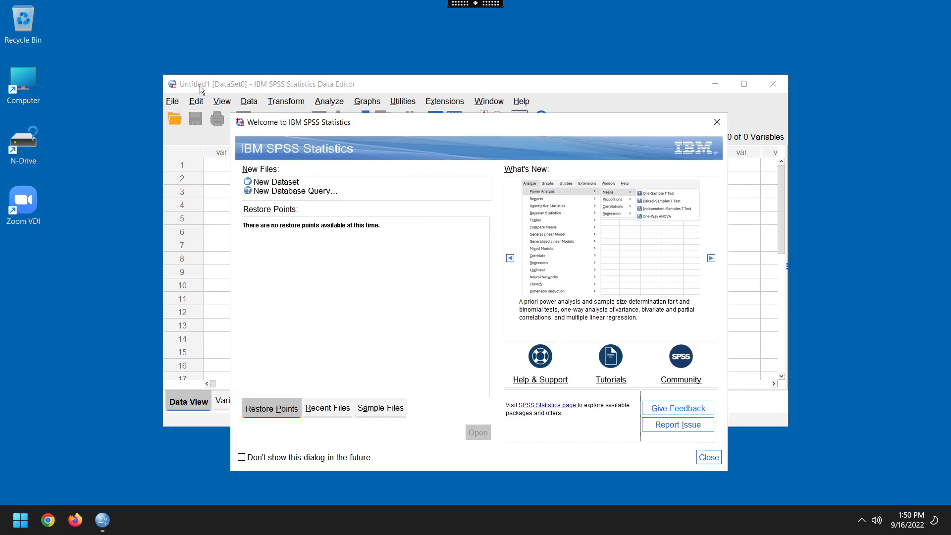
drag(377, 131, 361, 73)
click(268, 131)
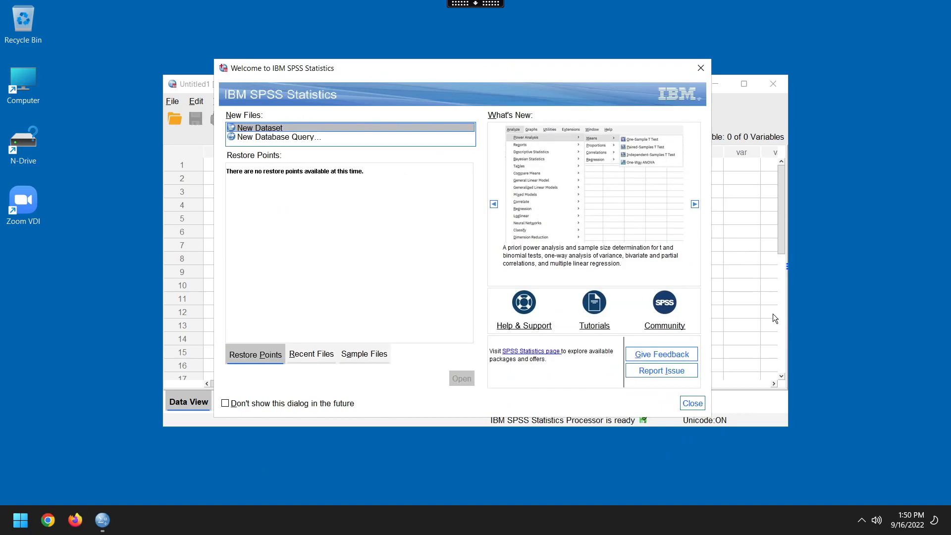
click(698, 403)
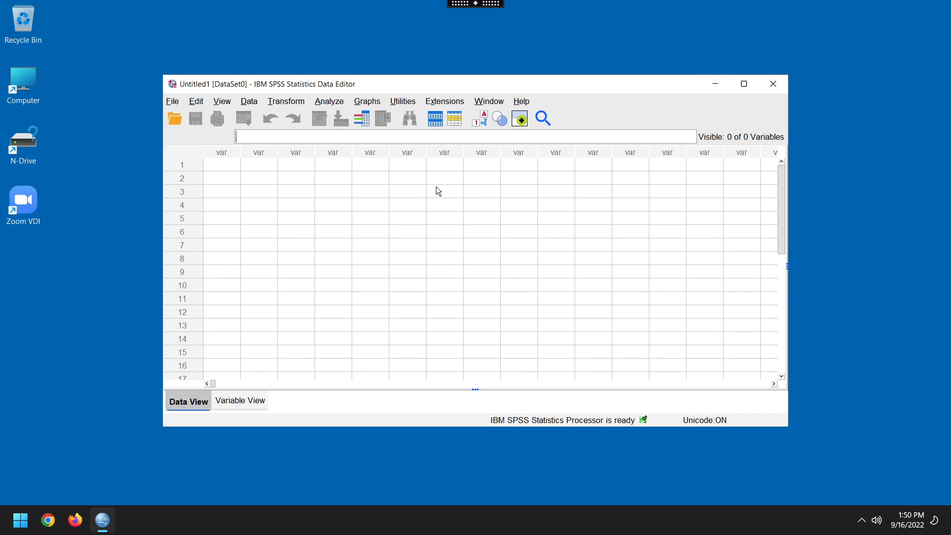
drag(426, 88, 351, 49)
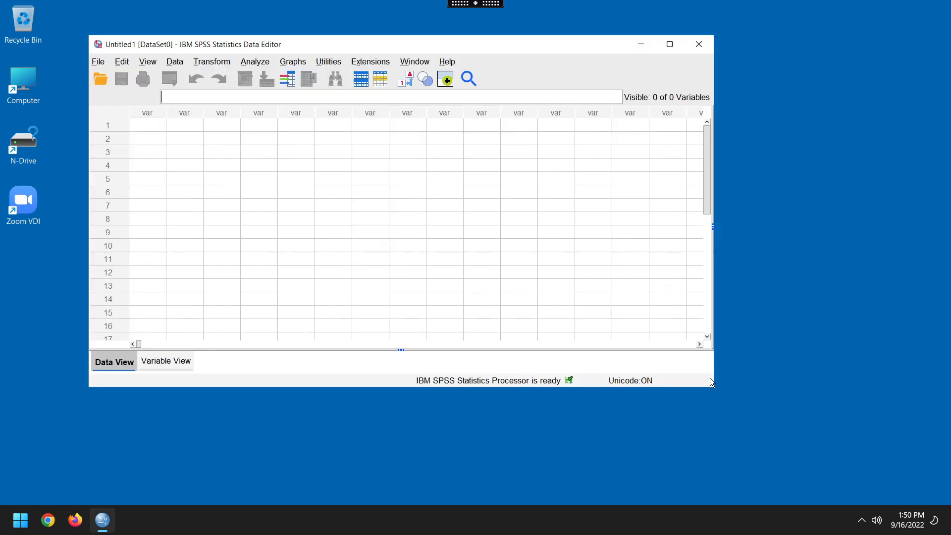
drag(714, 389, 900, 479)
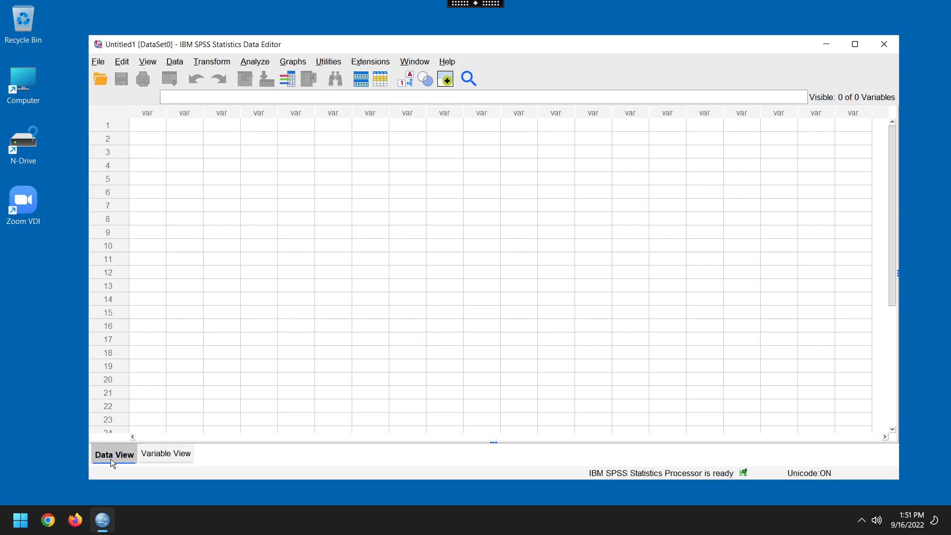
Define the variables StudentName and NumberOfCoffees in Variable View and widen the Name column to fit them
click(177, 458)
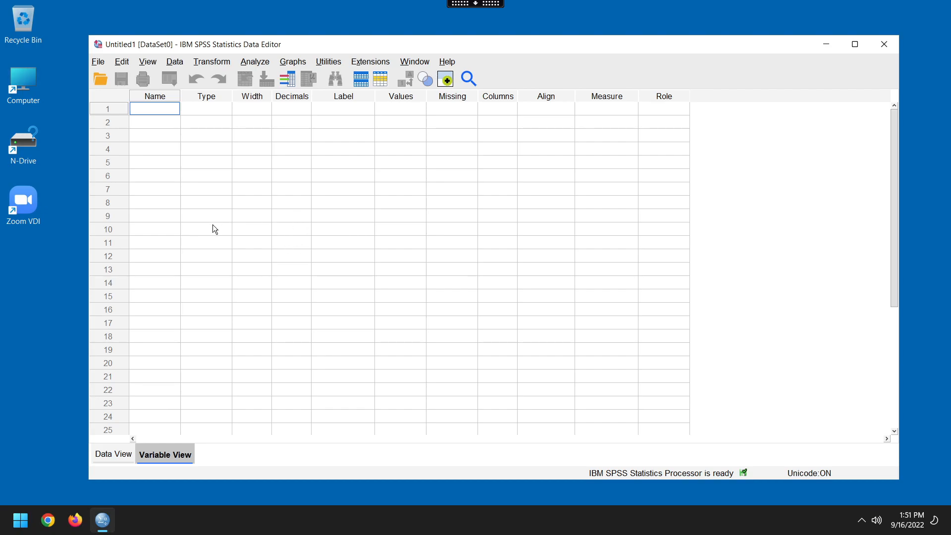
click(154, 152)
double_click(155, 109)
text(StudentName)
key(Return)
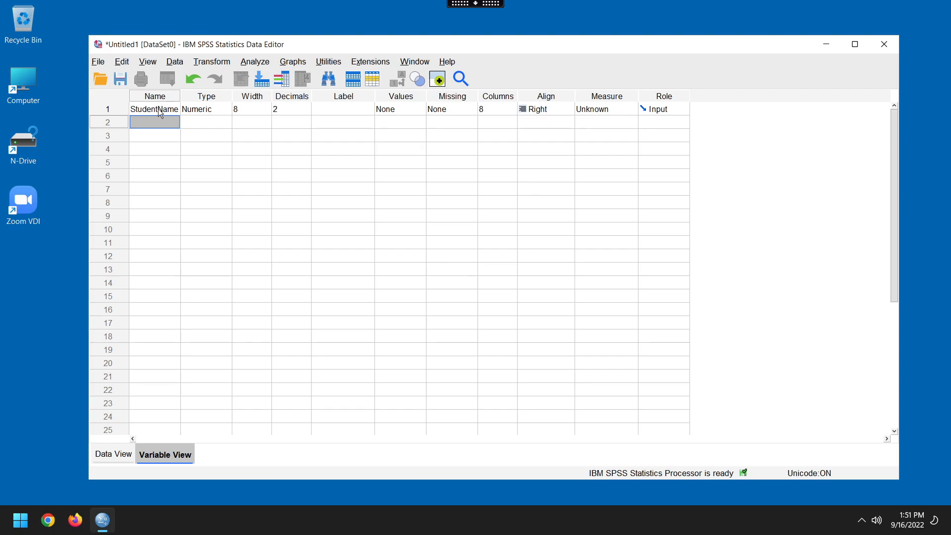
text(NumberOfCoffees)
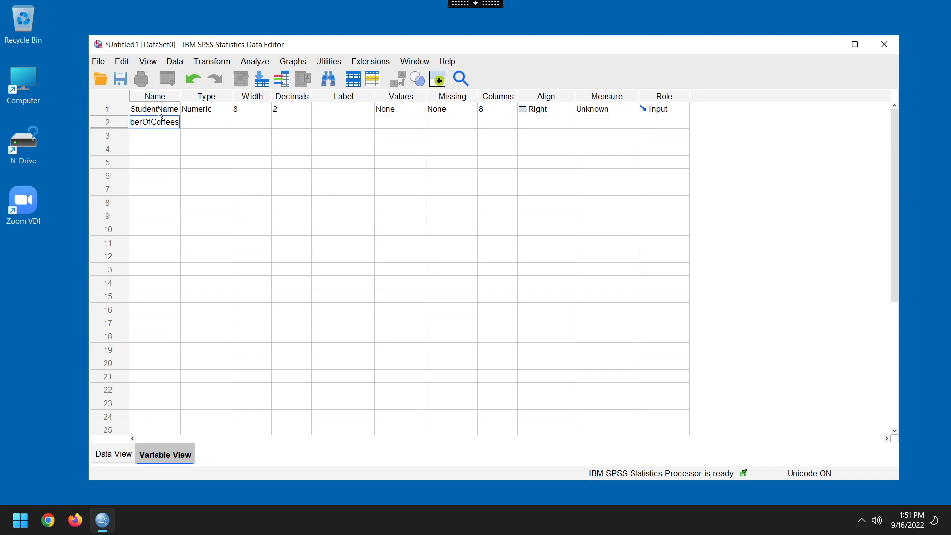
key(Return)
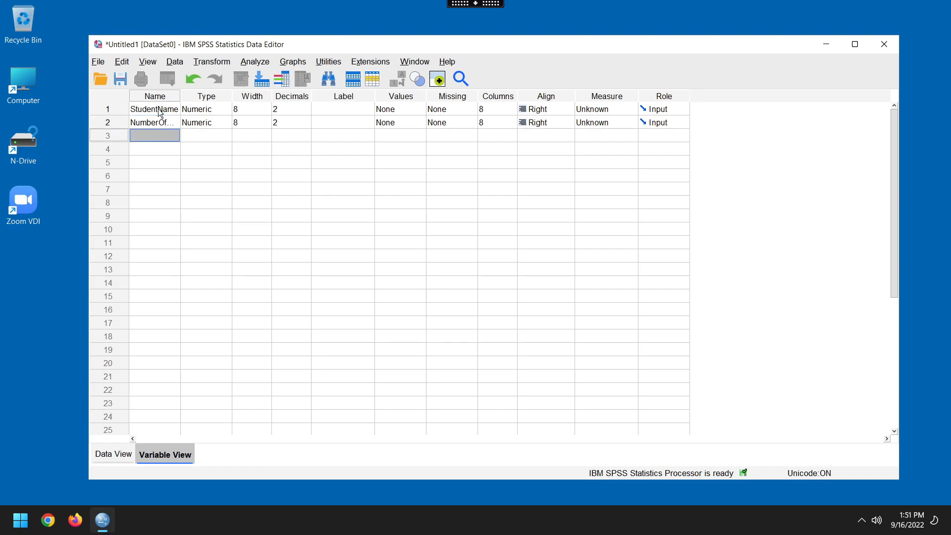
drag(180, 96, 221, 177)
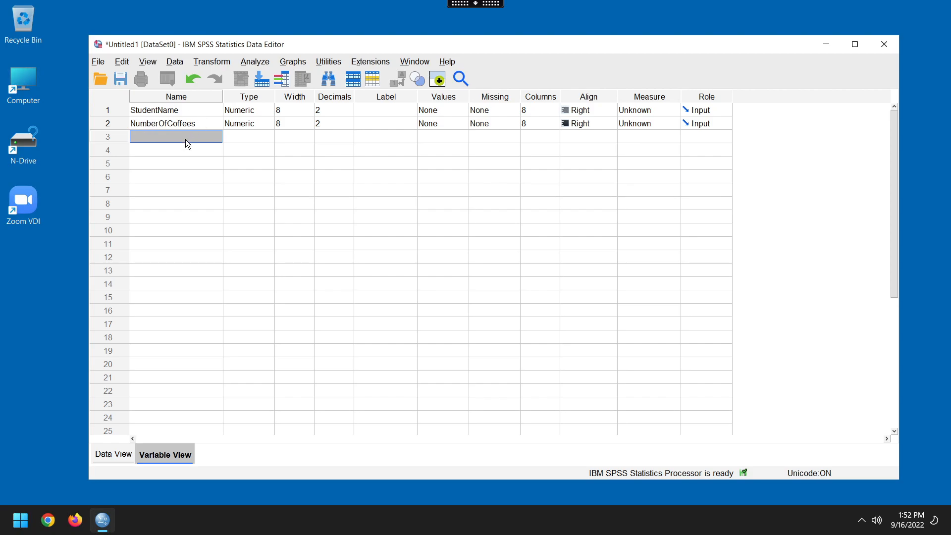
Set the StudentName variable's type to String with 50 characters and slightly widen the Type column
click(251, 102)
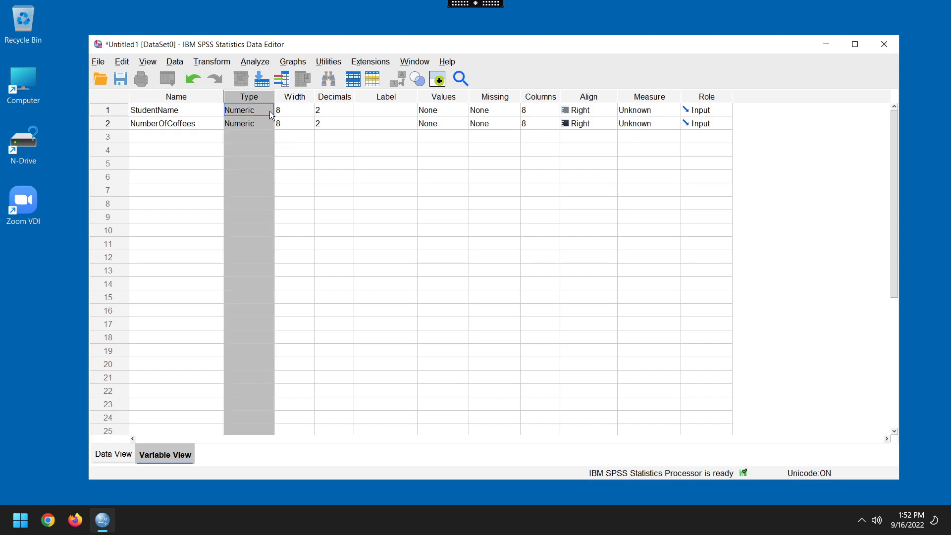
click(271, 115)
click(271, 115)
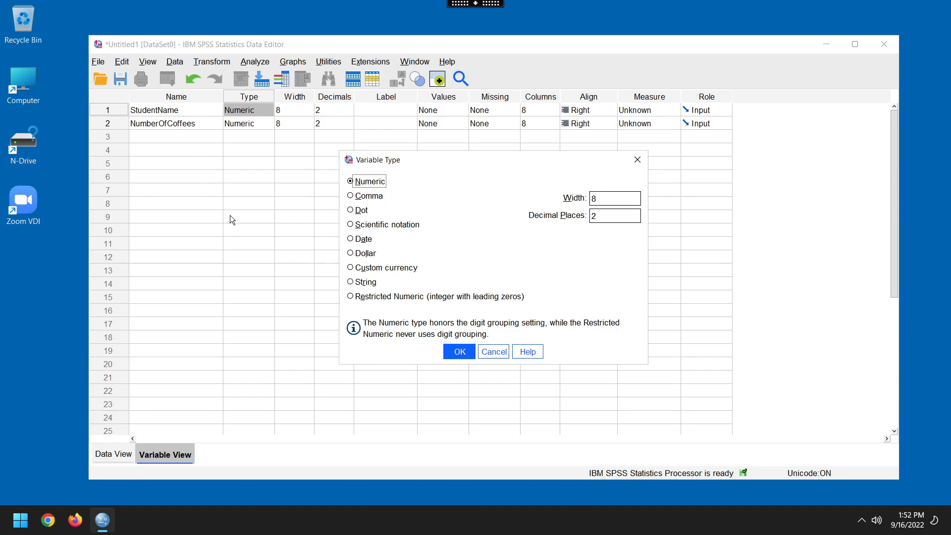
click(366, 283)
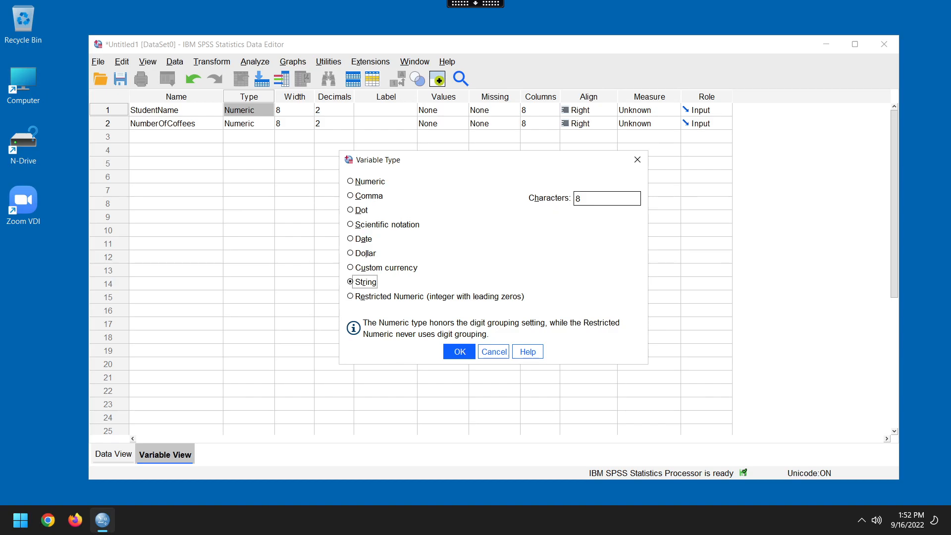
key(Tab)
text(50)
click(460, 352)
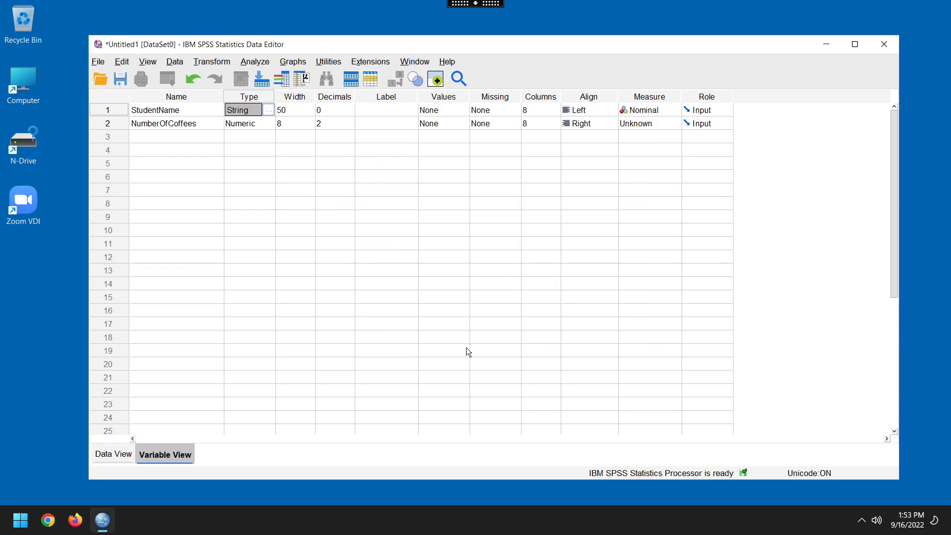
drag(275, 96, 287, 96)
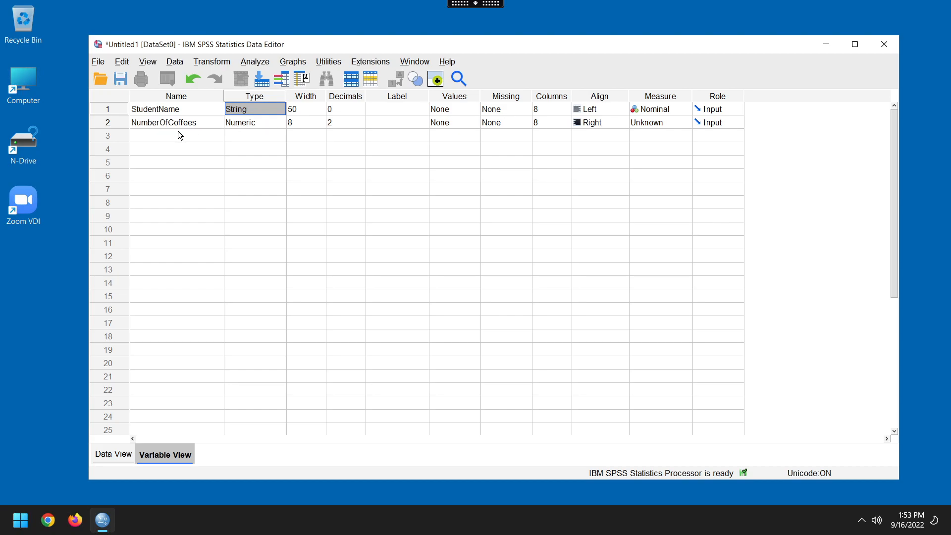
Set the decimals of the NumberOfCoffees variable to 0
click(244, 133)
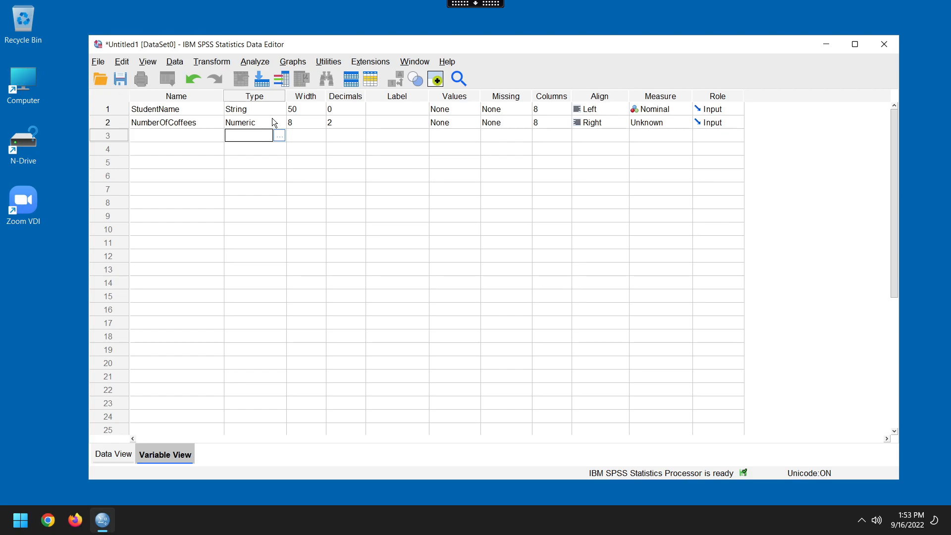
click(330, 123)
click(352, 123)
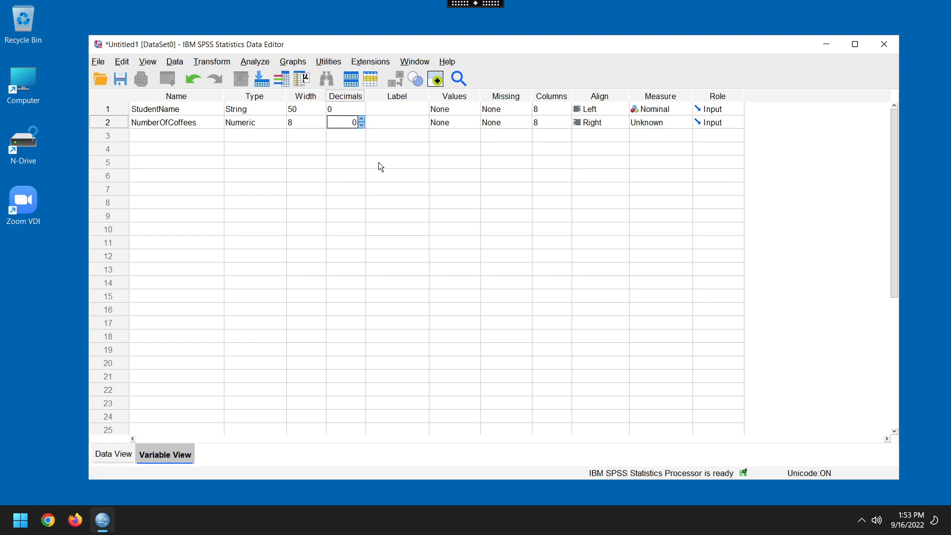
Label StudentName "The name of each student" and NumberOfCoffees "The number of coffees each student drinks every day", widening the Label column
click(400, 109)
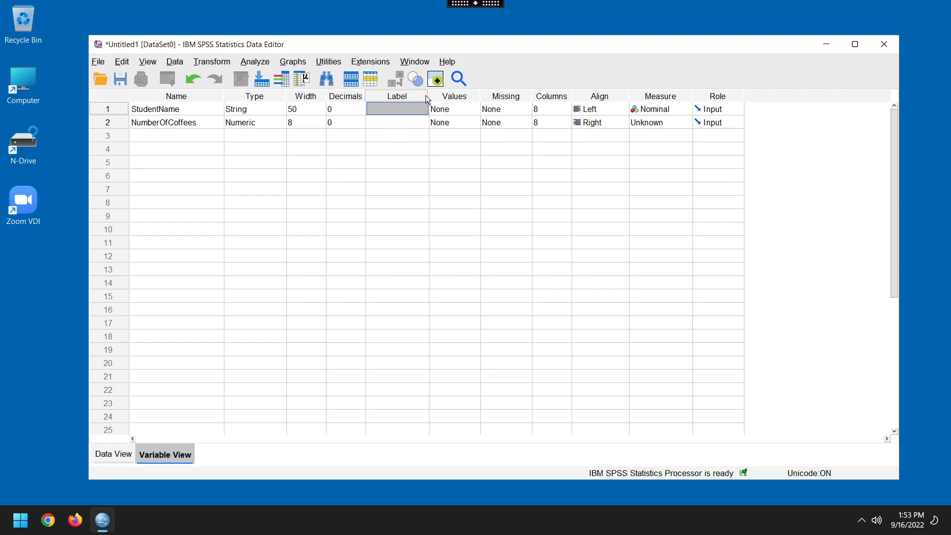
drag(429, 96, 520, 96)
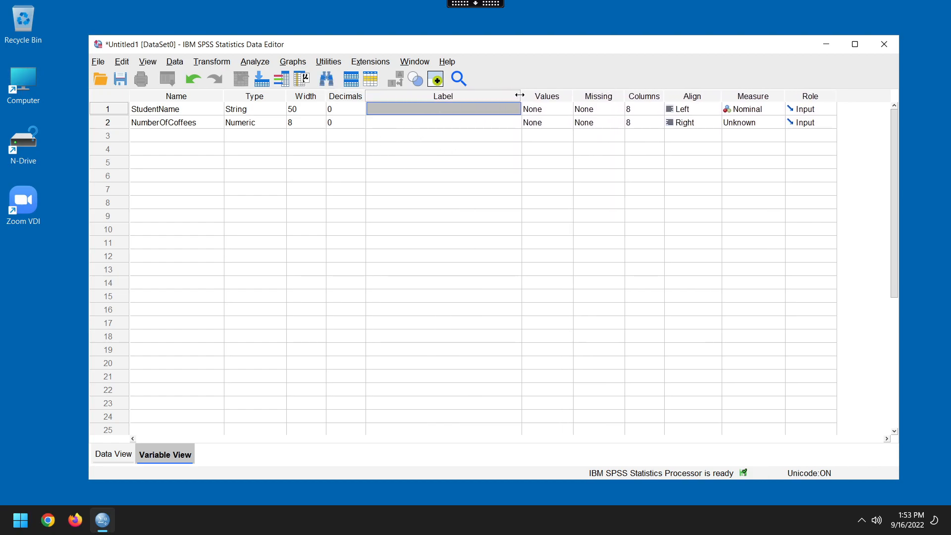
click(488, 114)
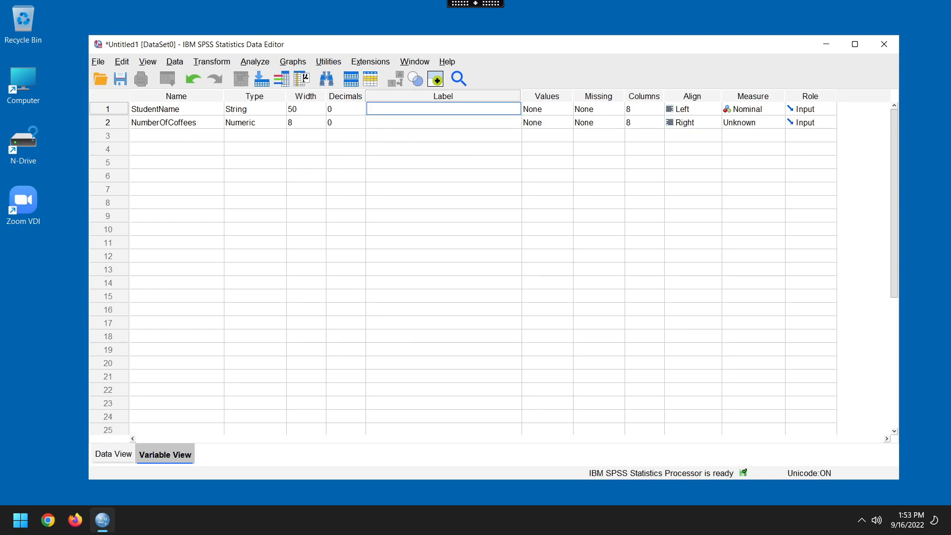
text(The name of each student)
key(Return)
text(The nu)
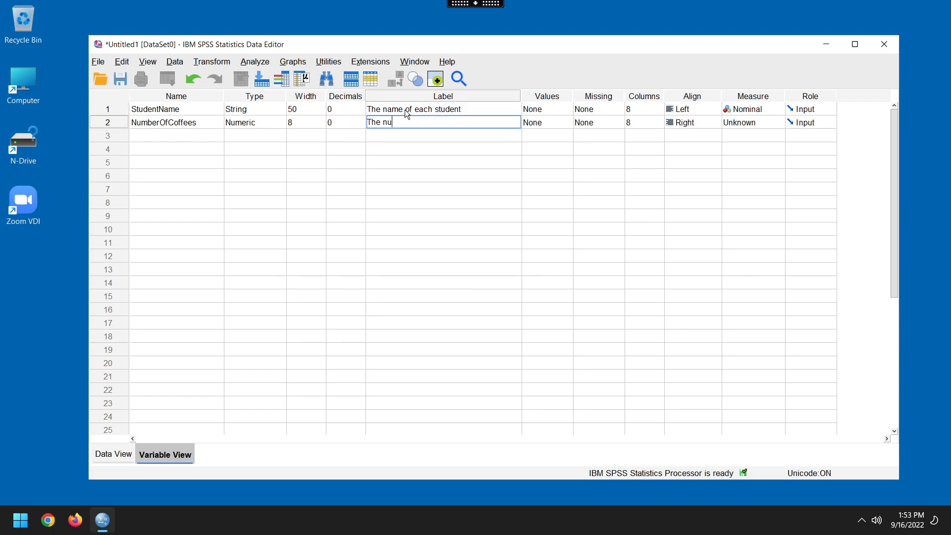
text(mber of coffees each student drinks every day)
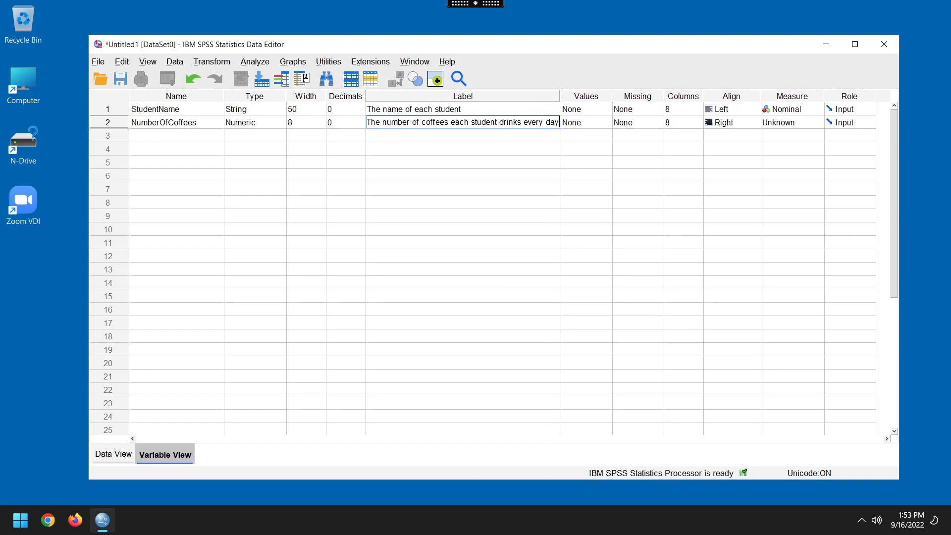
click(441, 163)
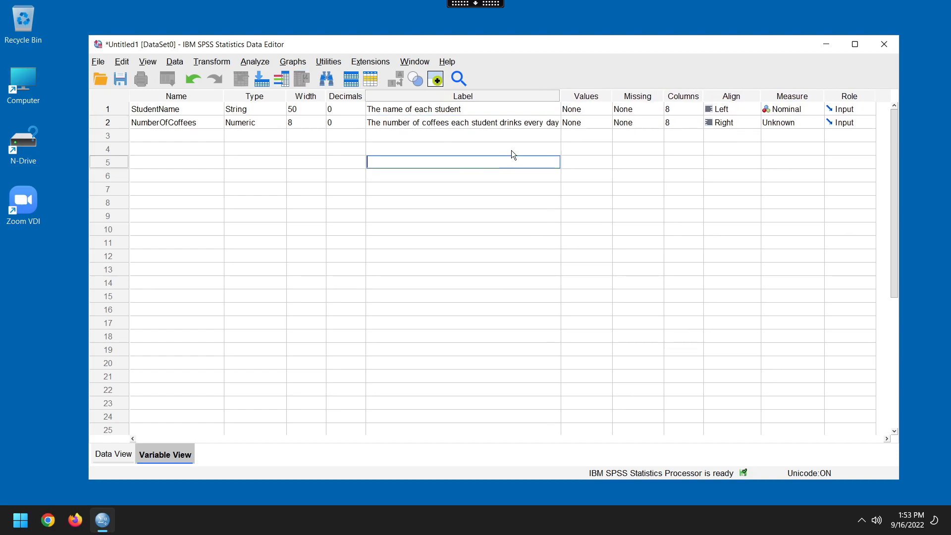
drag(562, 96, 570, 95)
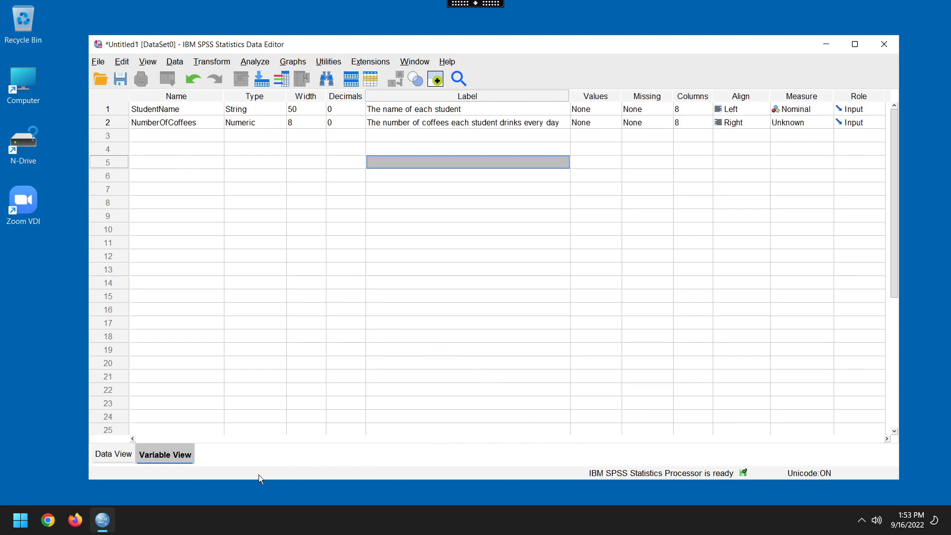
click(597, 97)
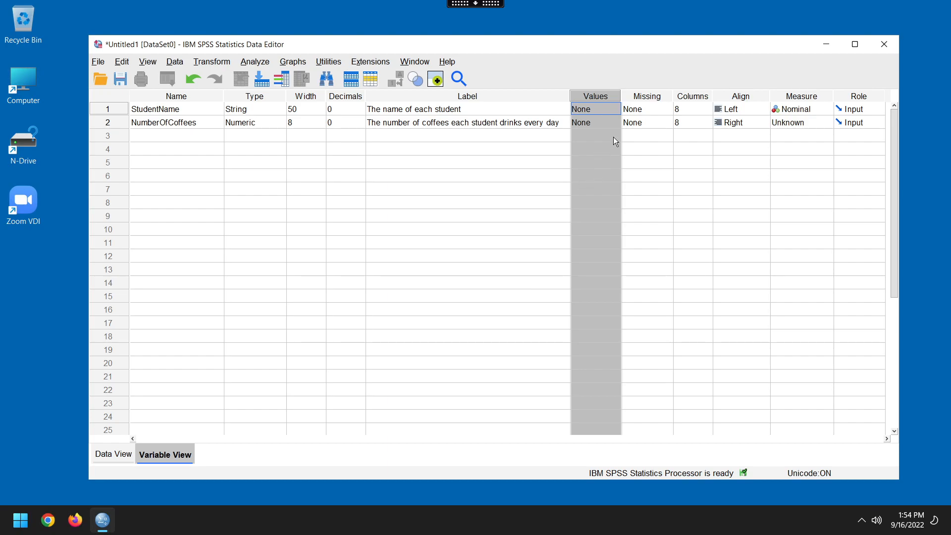
click(653, 97)
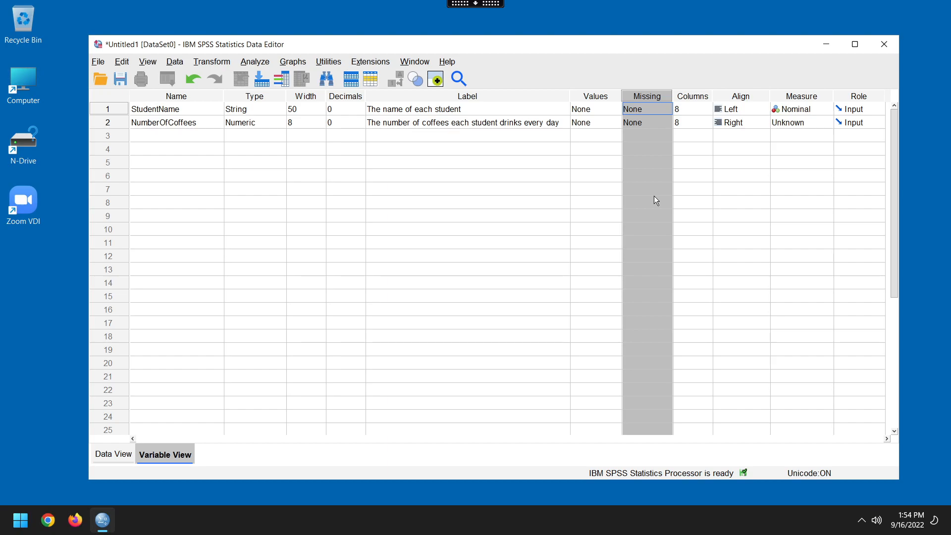
click(691, 99)
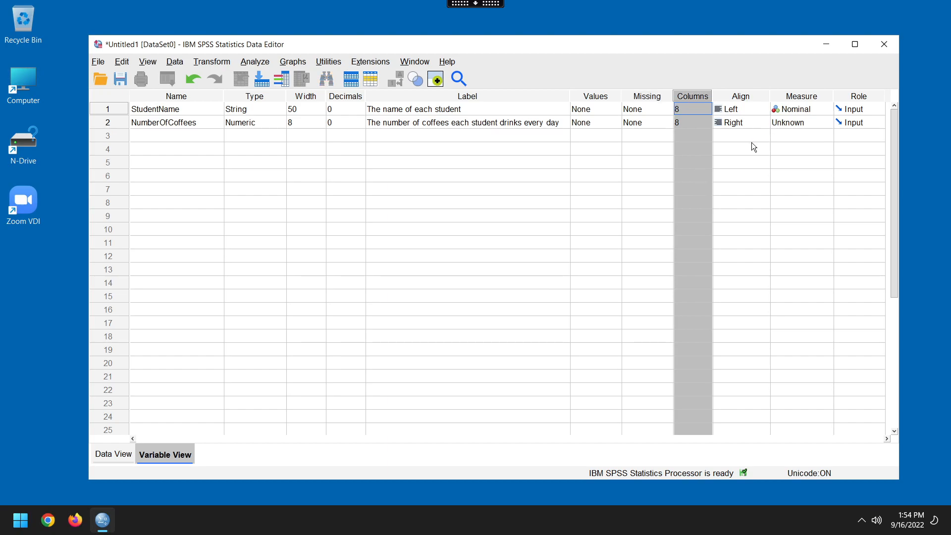
click(747, 97)
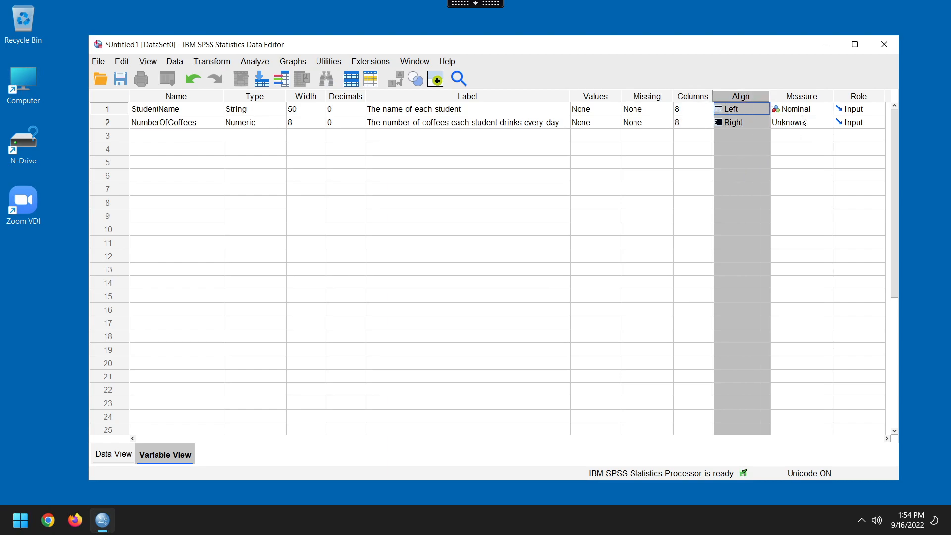
Set the measure to Nominal for StudentName and Ordinal for NumberOfCoffees, and return to Data View
click(812, 98)
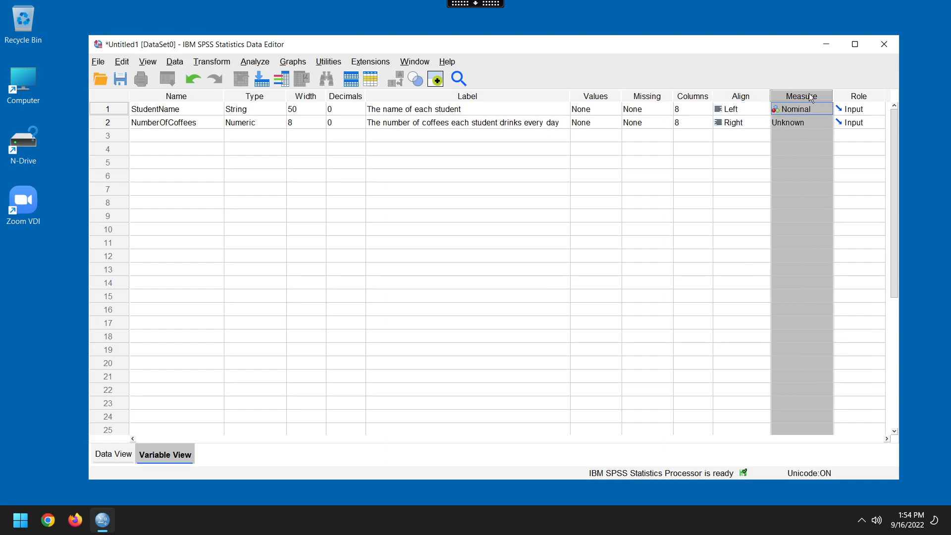
click(829, 113)
click(826, 122)
click(828, 124)
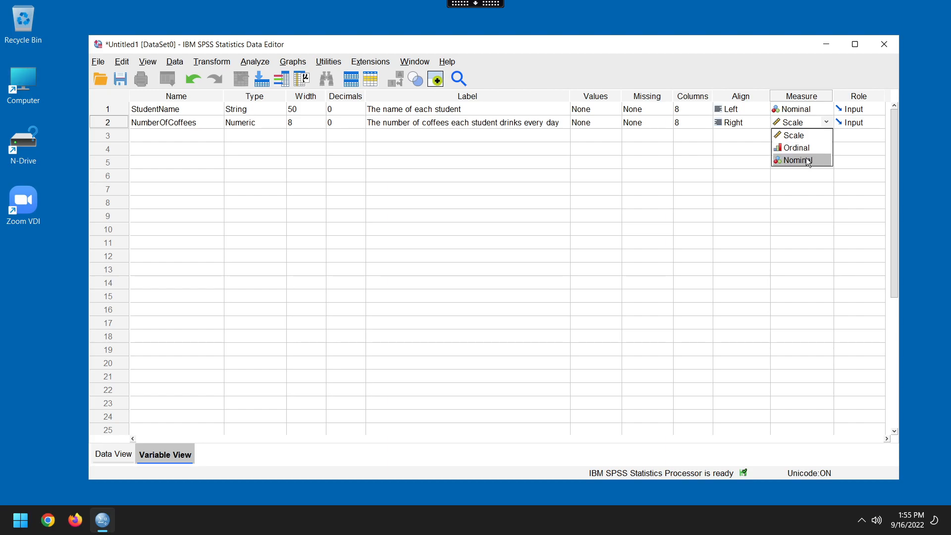
click(827, 109)
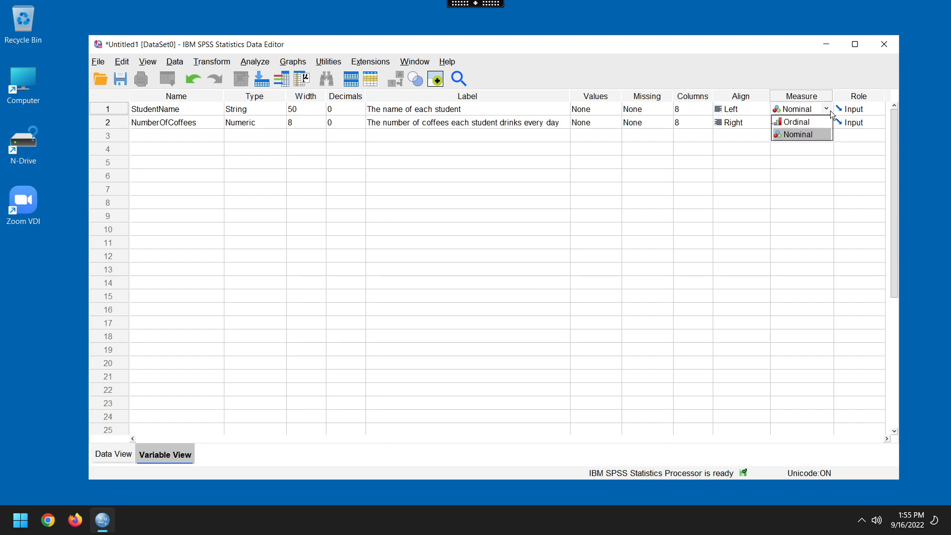
click(799, 135)
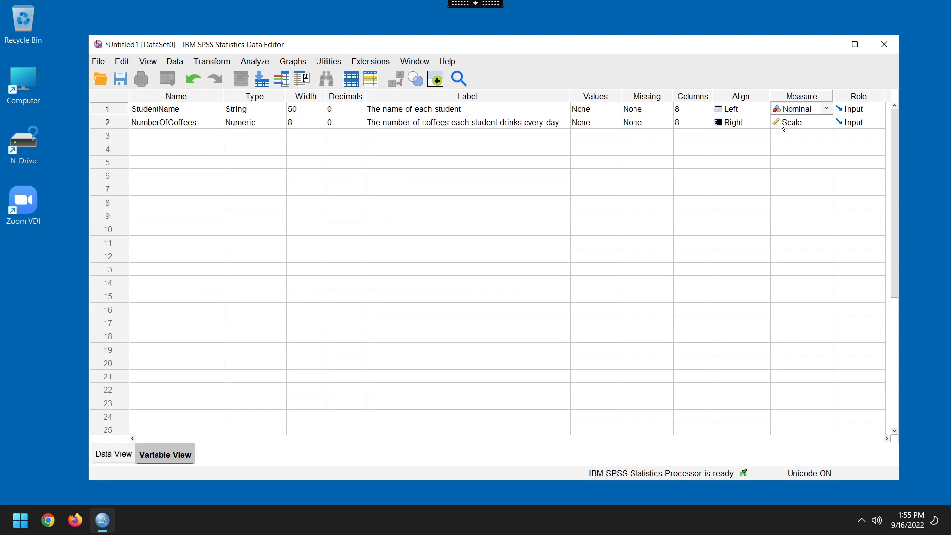
click(826, 124)
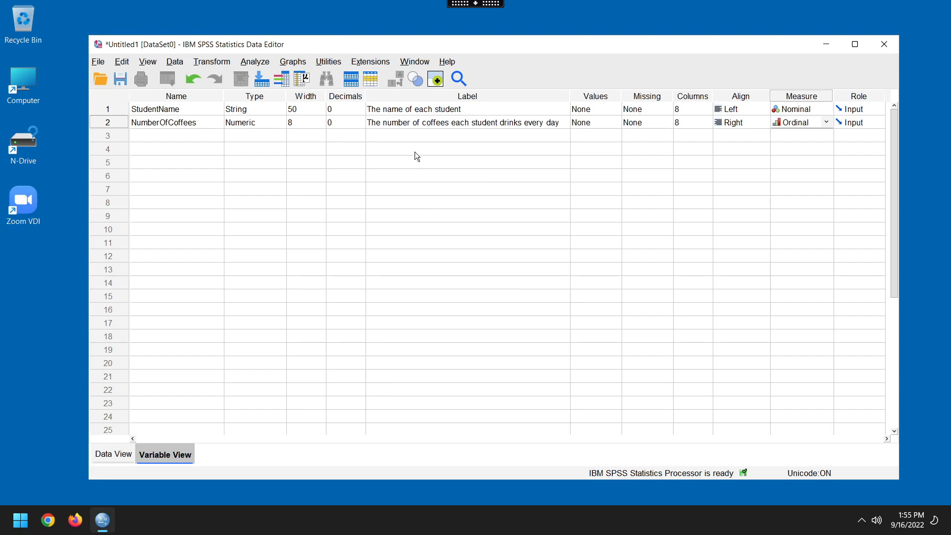
click(161, 149)
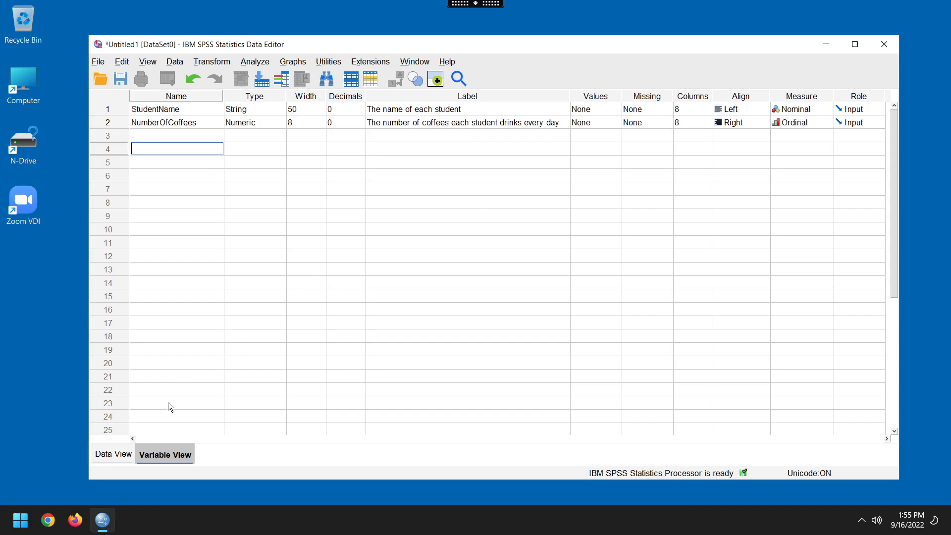
click(113, 457)
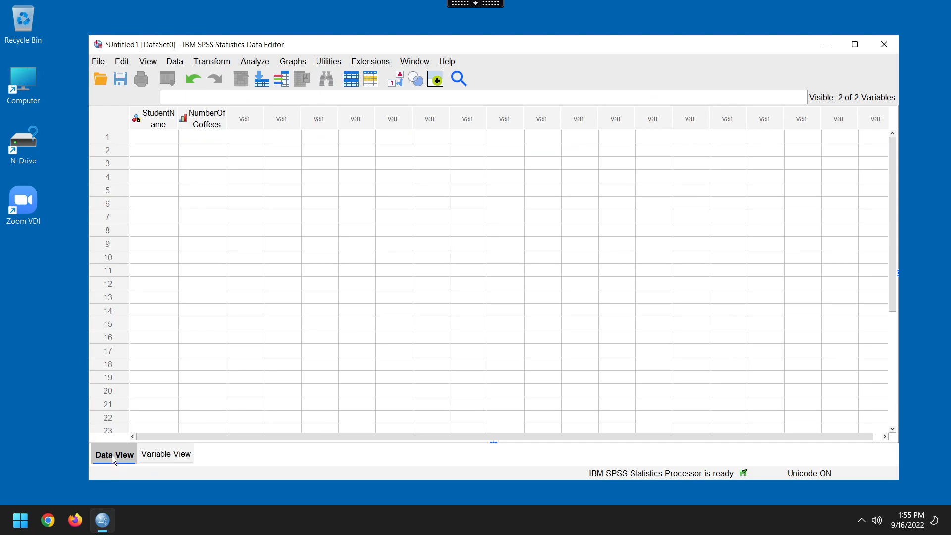
Widen the StudentName and NumberOfCoffees columns in the data grid so each full variable name fits on one line
drag(225, 118, 255, 118)
drag(178, 118, 209, 114)
drag(291, 114, 296, 112)
Enter the three students' first names in rows 1 to 3 of the StudentName column
click(183, 127)
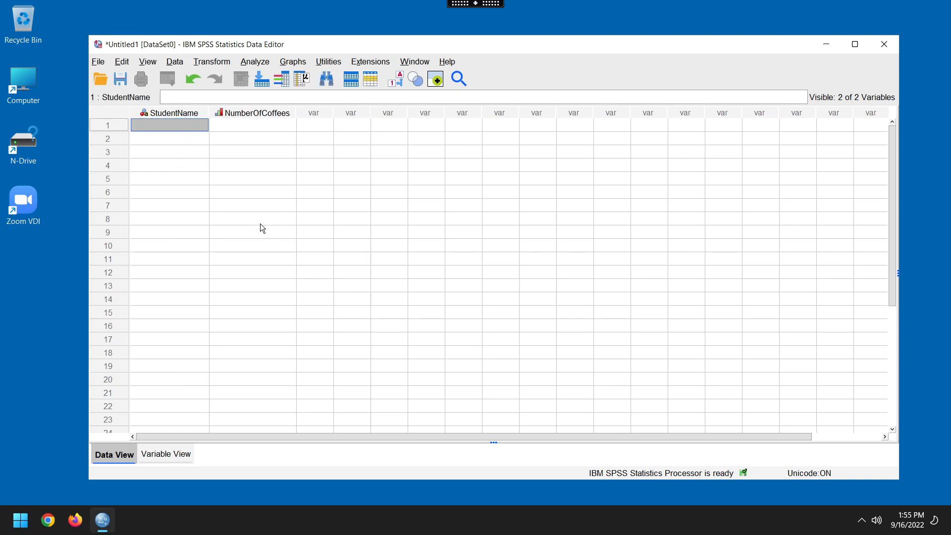
text(Bob)
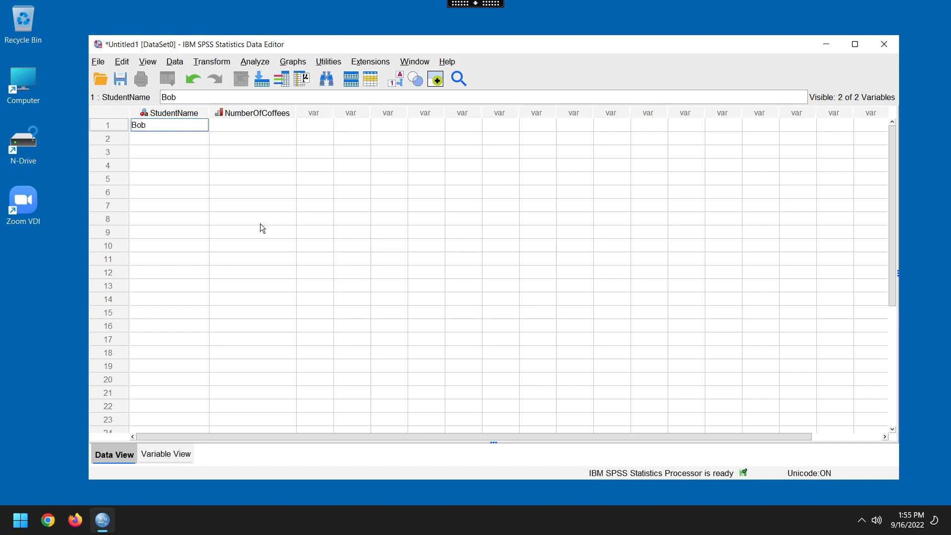
key(Return)
text(John)
key(Return)
text(S)
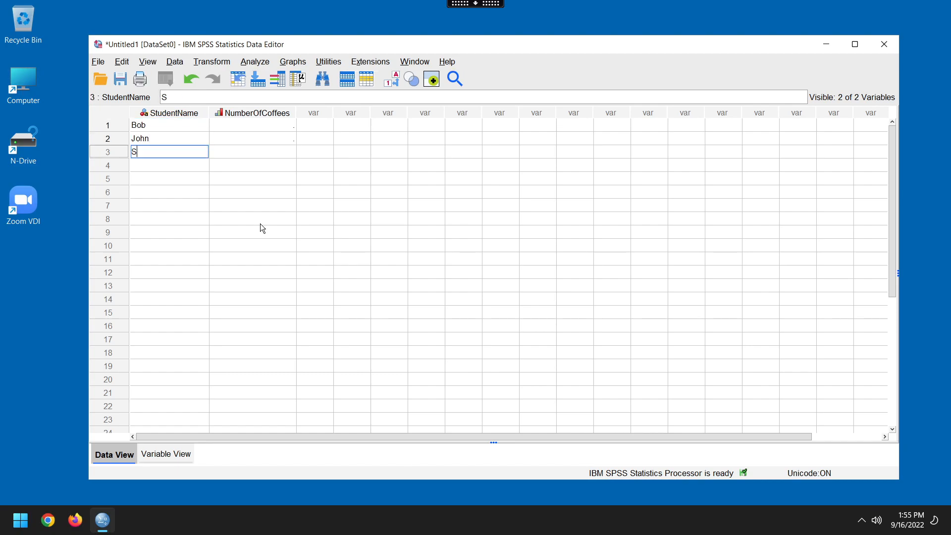
text(teph)
key(Tab)
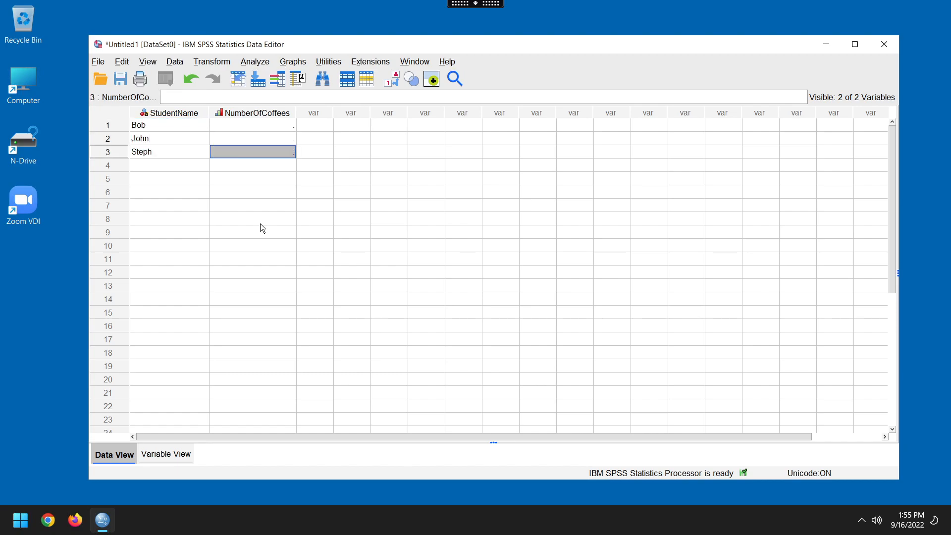
Enter the values 4, 5 and 9 in rows 1 to 3 of the NumberOfCoffees column
key(Up)
key(Up)
text(4)
key(Return)
text(5)
key(Return)
text(9)
key(Return)
click(385, 191)
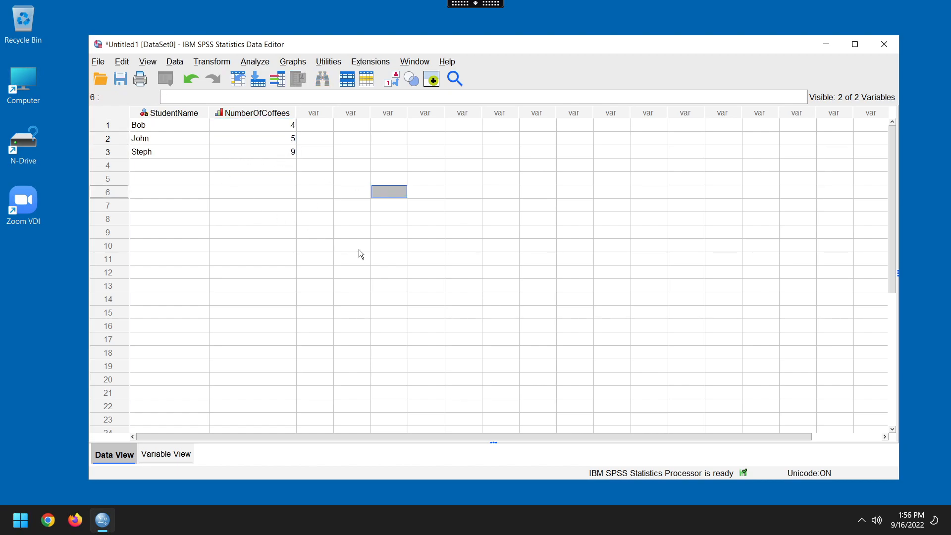
Review the properties of both variables in Variable View and return to Data View
click(181, 459)
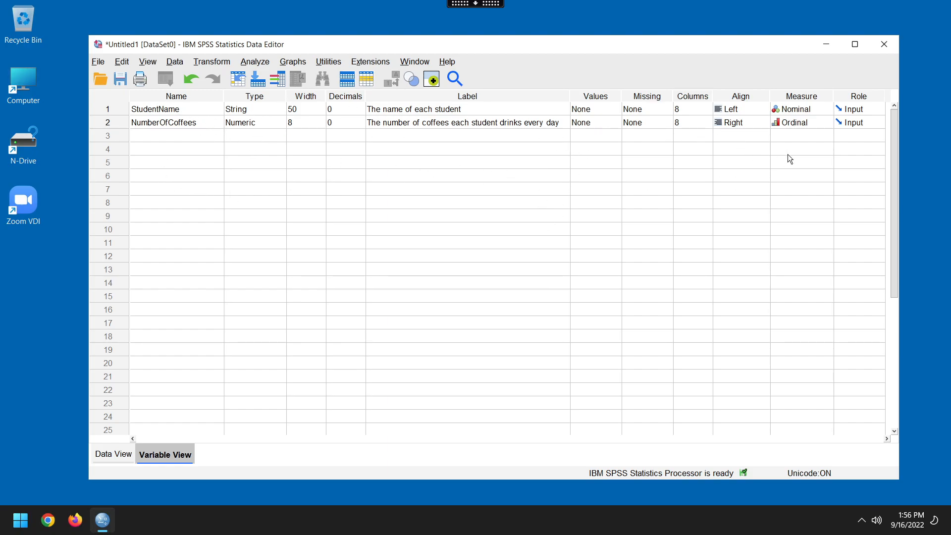
click(105, 454)
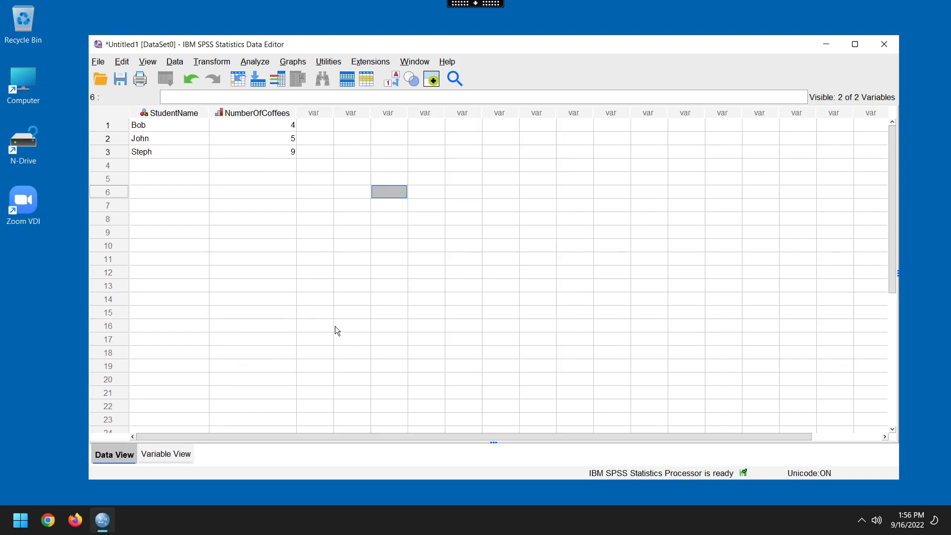